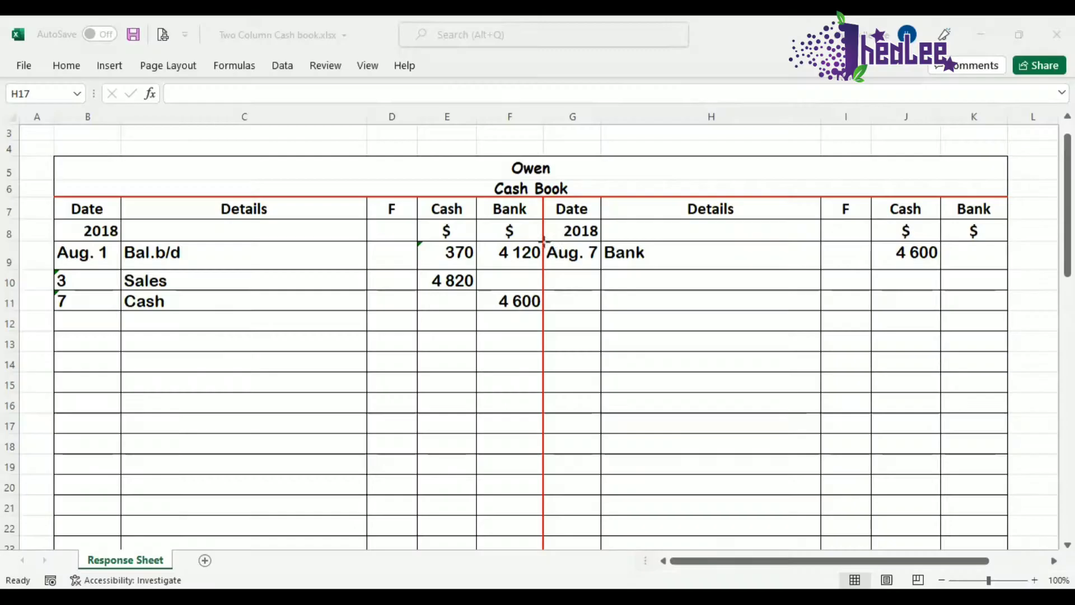
Step: Outline the Aug. 7 Bank 4 600 entry on the payments side of the cash book
drag(560, 257, 944, 273)
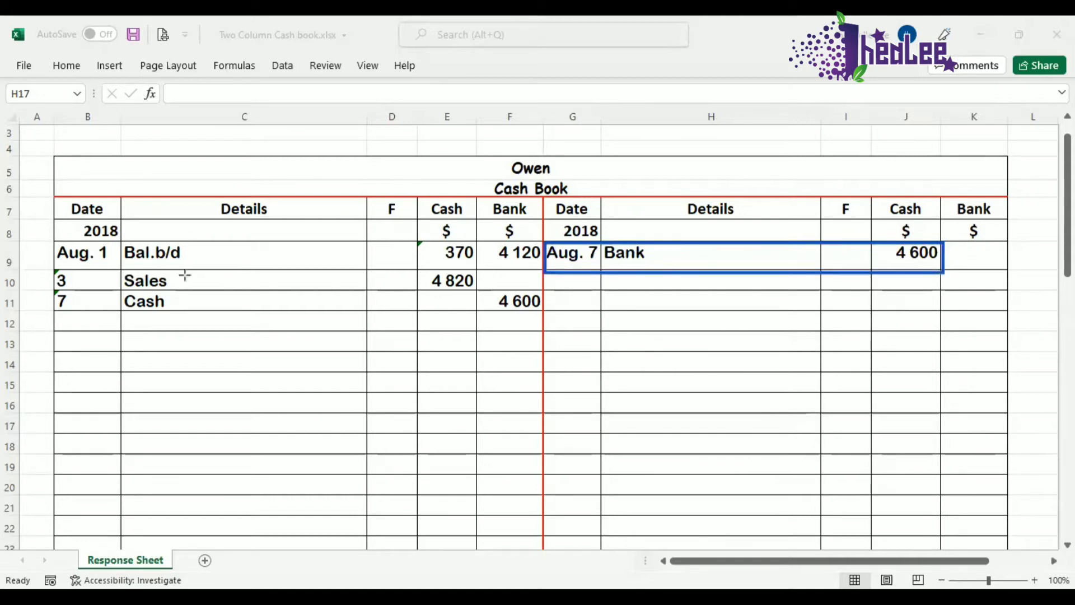
Step: Outline the matching Aug. 7 Cash 4 600 entry on the receipts side and select its folio cell
mouse_move(54, 288)
mouse_down()
mouse_move(287, 326)
mouse_move(545, 318)
mouse_up()
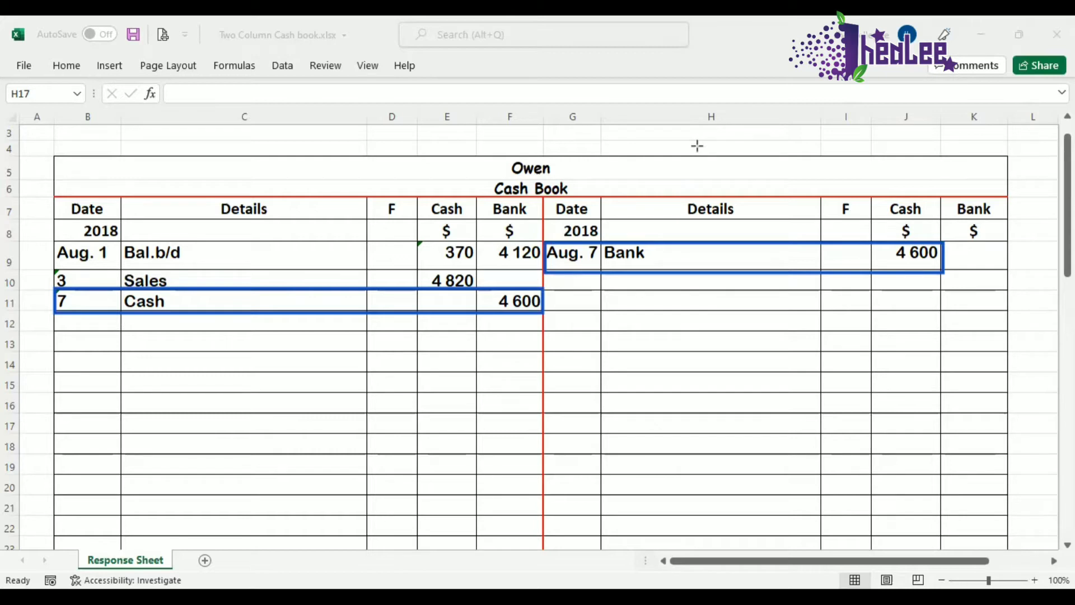
click(406, 303)
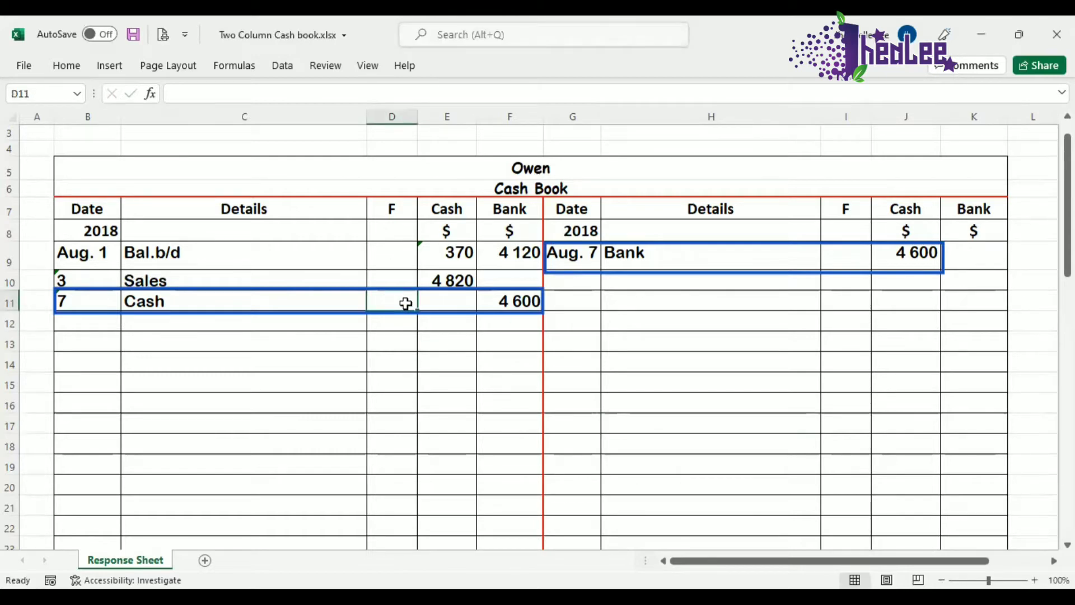
Step: Enter folio C in D11 and I9 for the Aug. 7 contra pair
text(C)
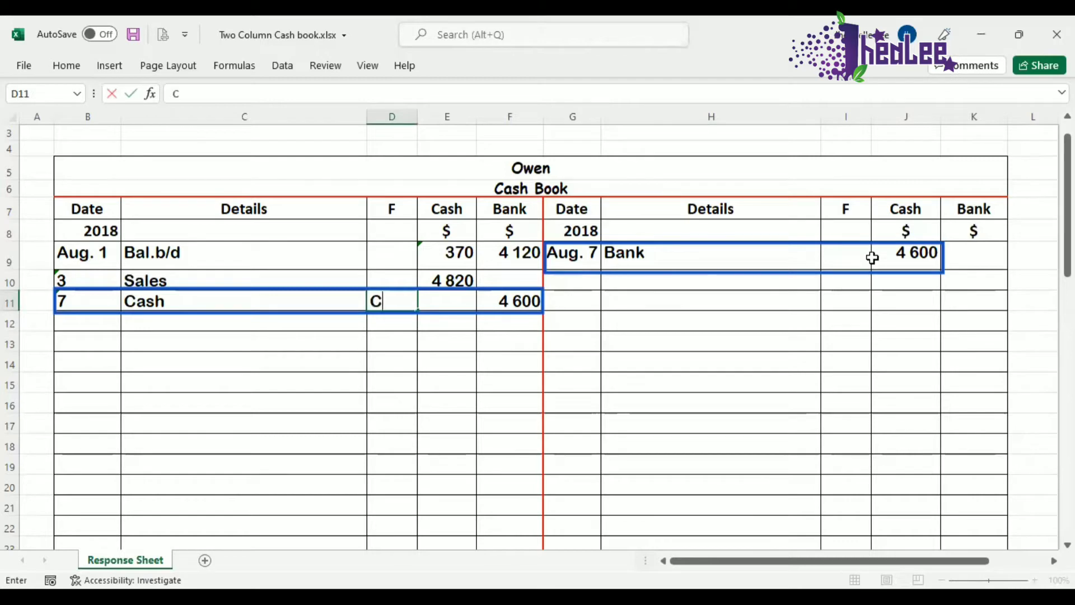
click(847, 261)
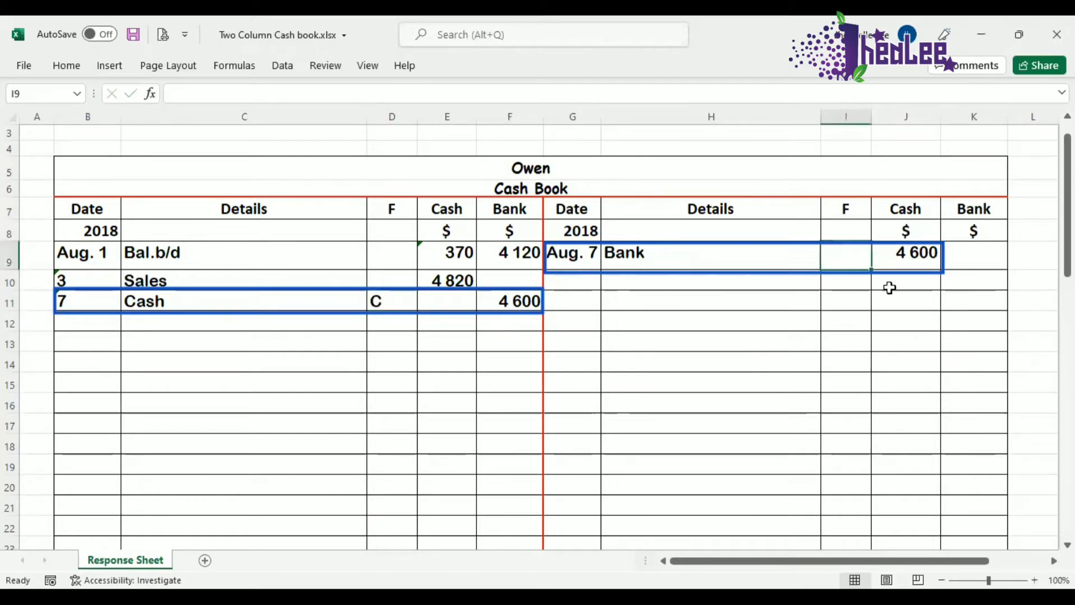
text(C)
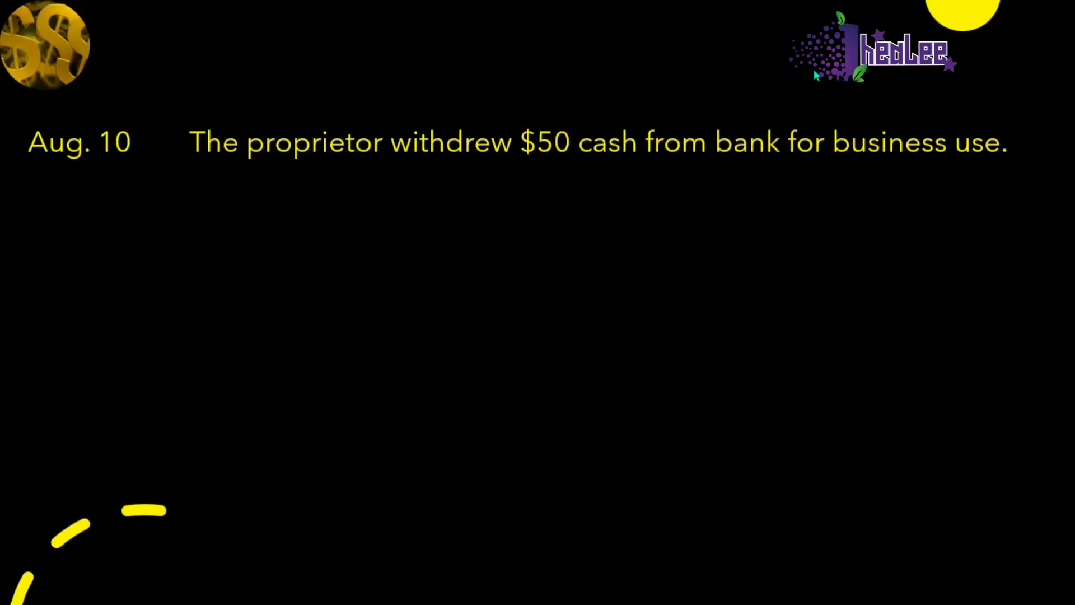
Step: Underline 'cash' and 'bank' in the Aug. 10 withdrawal slide, then erase the ink
key(ctrl+p)
drag(582, 159, 636, 160)
drag(718, 158, 785, 160)
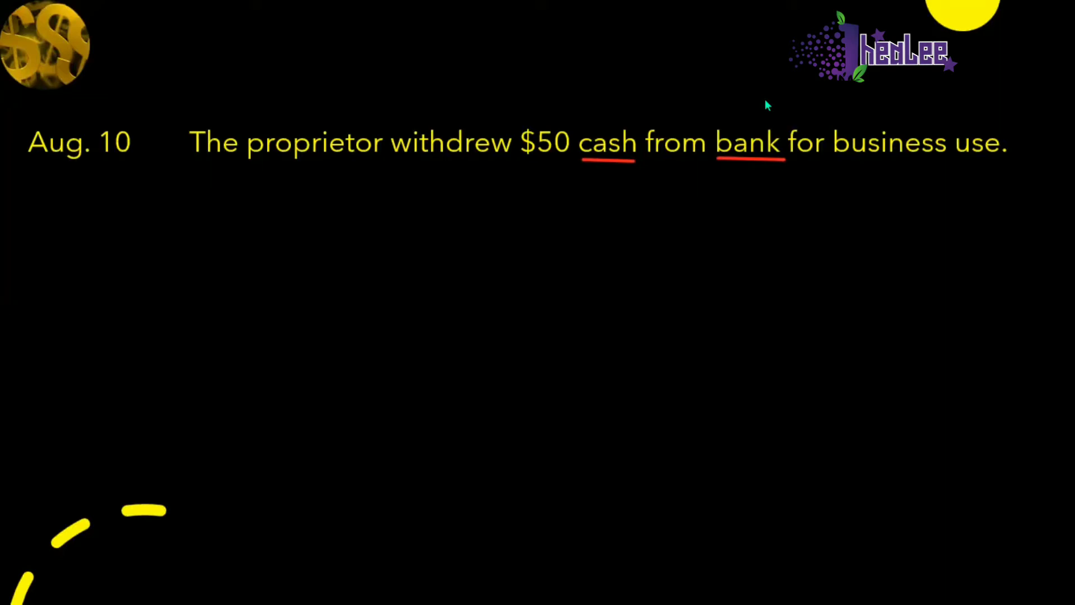
key(e)
key(ctrl+p)
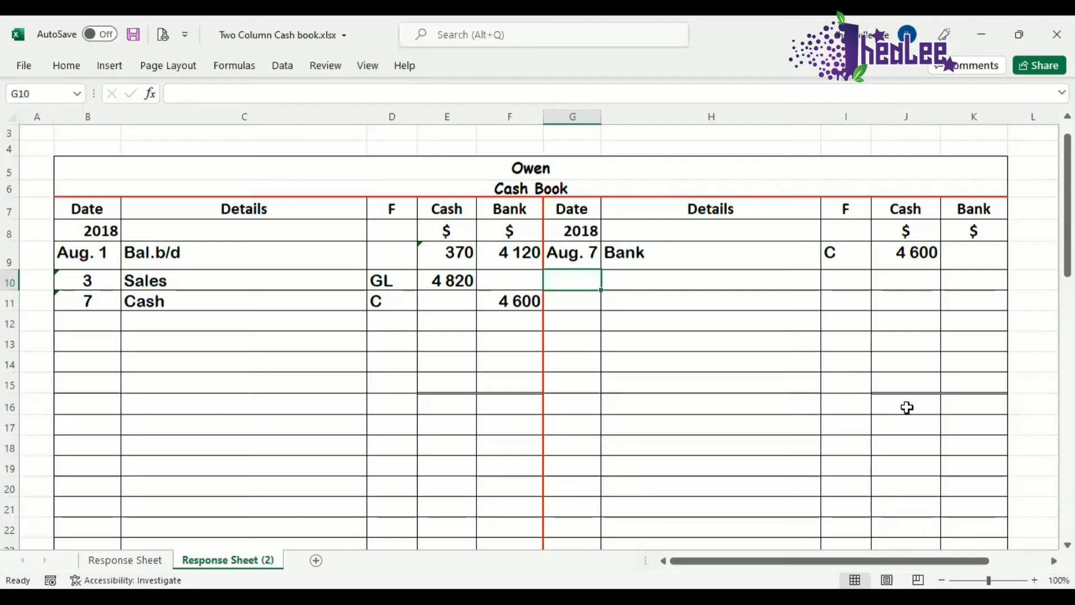
Step: Fill payments row 10: date 10, details Cash, folio C, 50 in the Bank column
text(10)
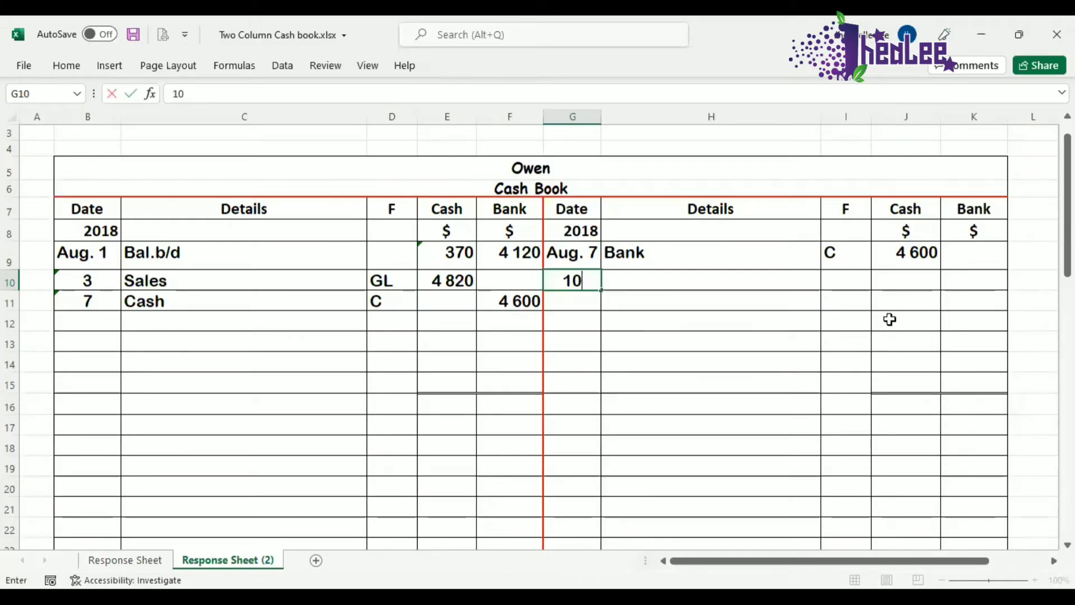
click(971, 282)
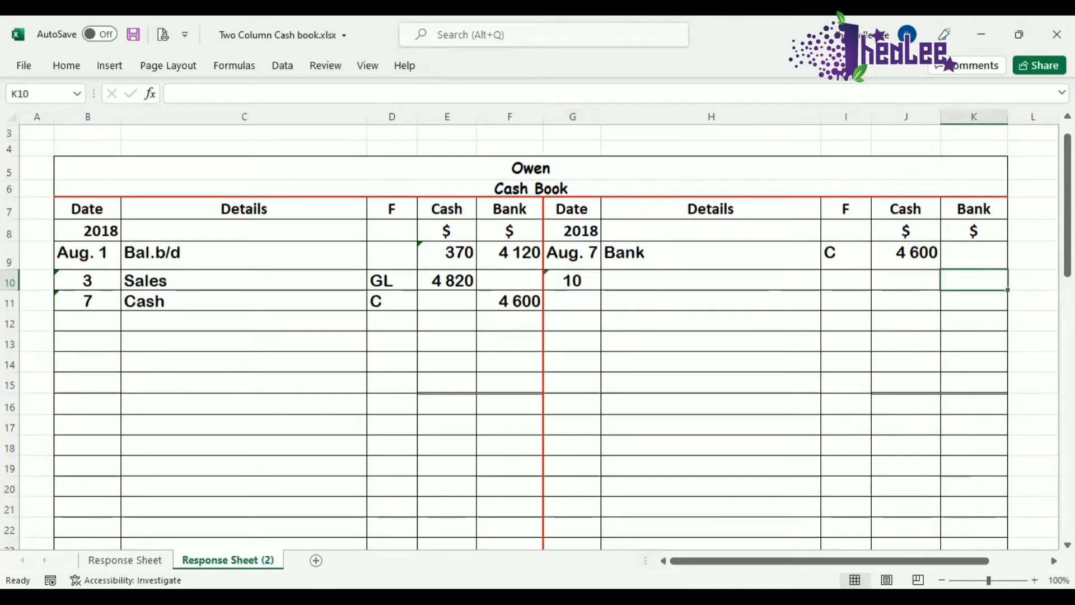
text(50)
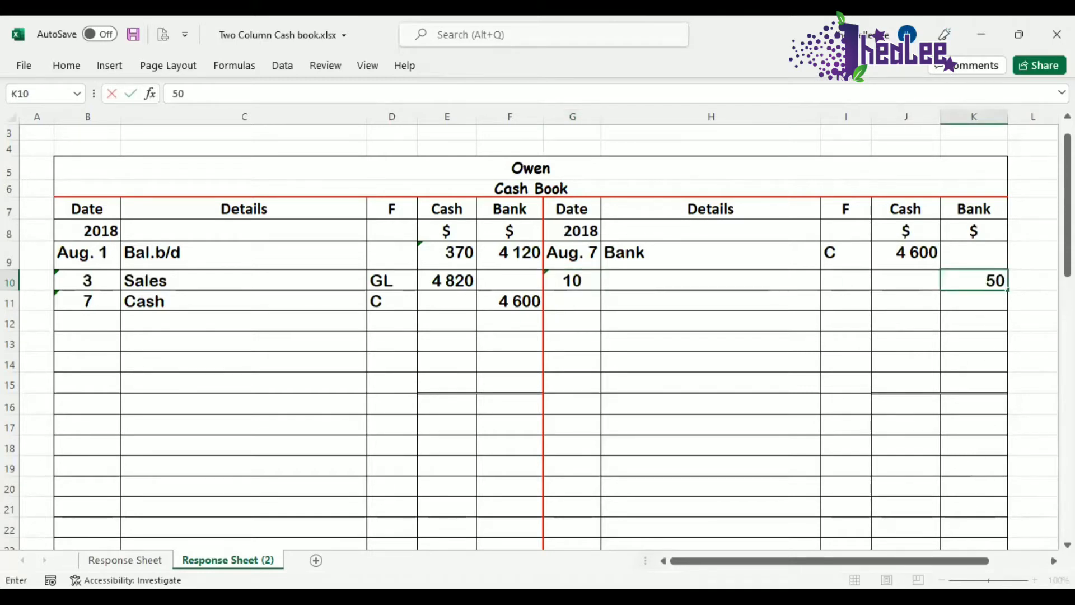
click(728, 277)
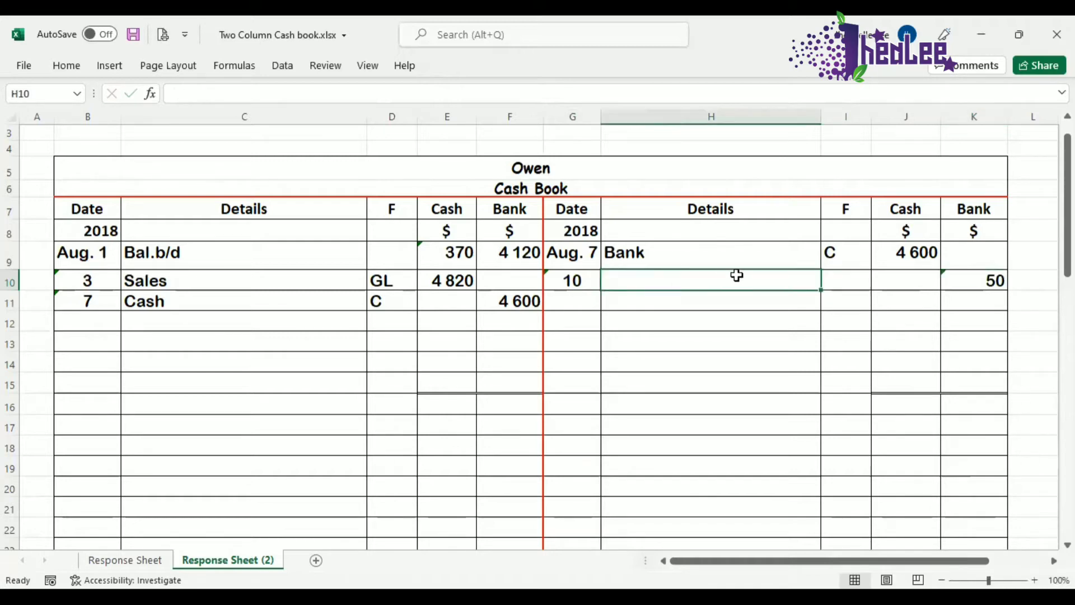
text(Cash)
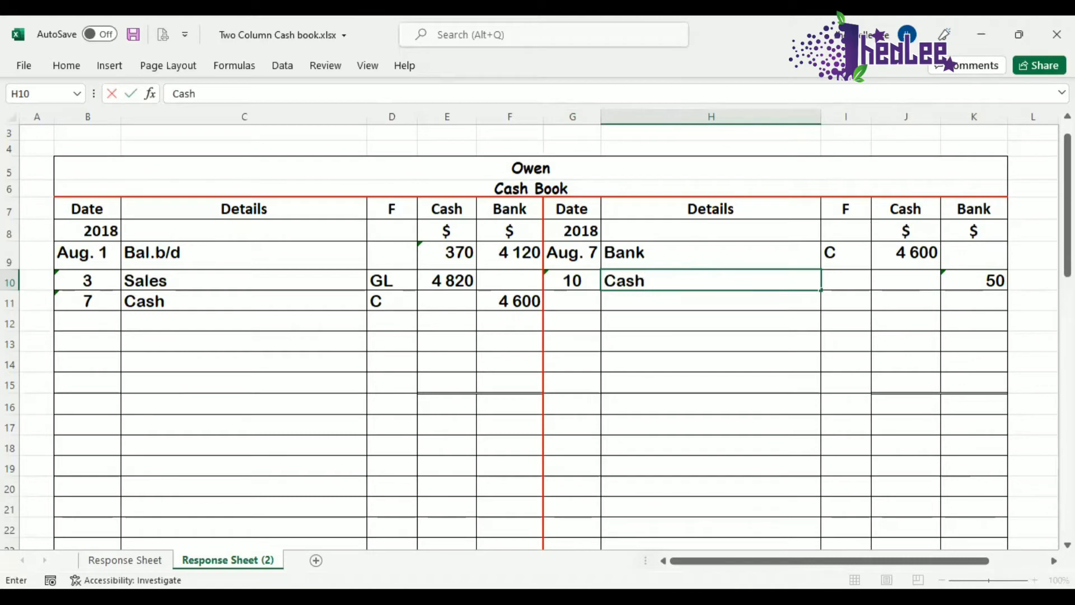
click(844, 288)
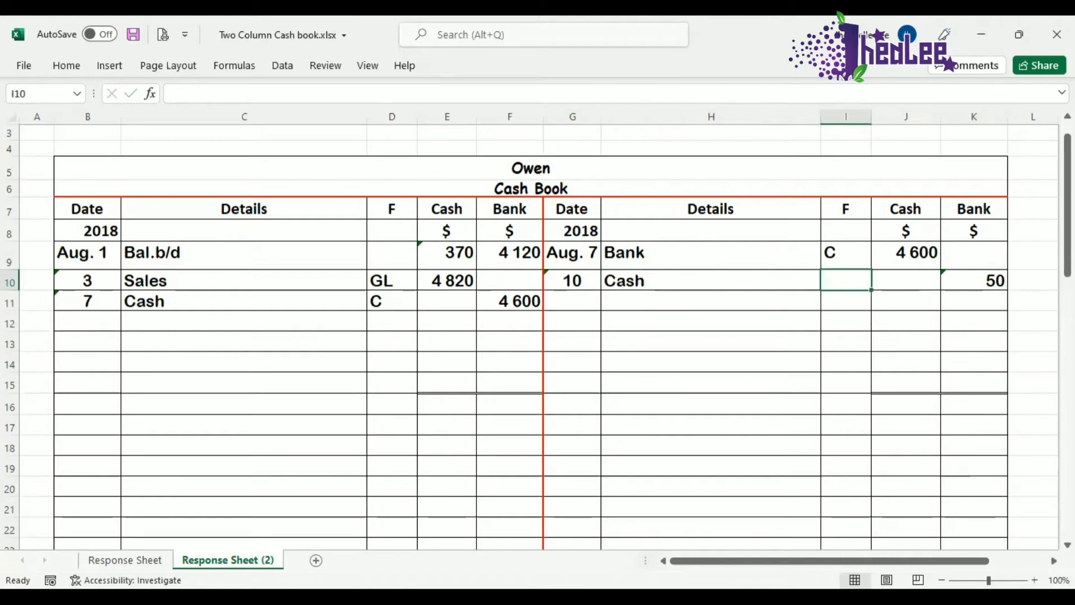
text(C)
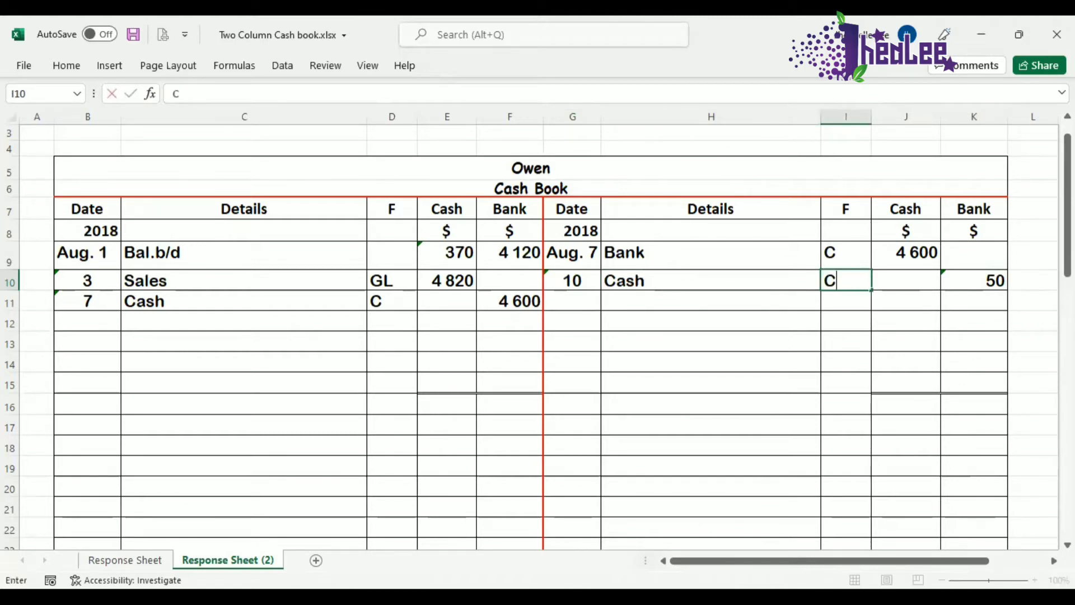
click(758, 292)
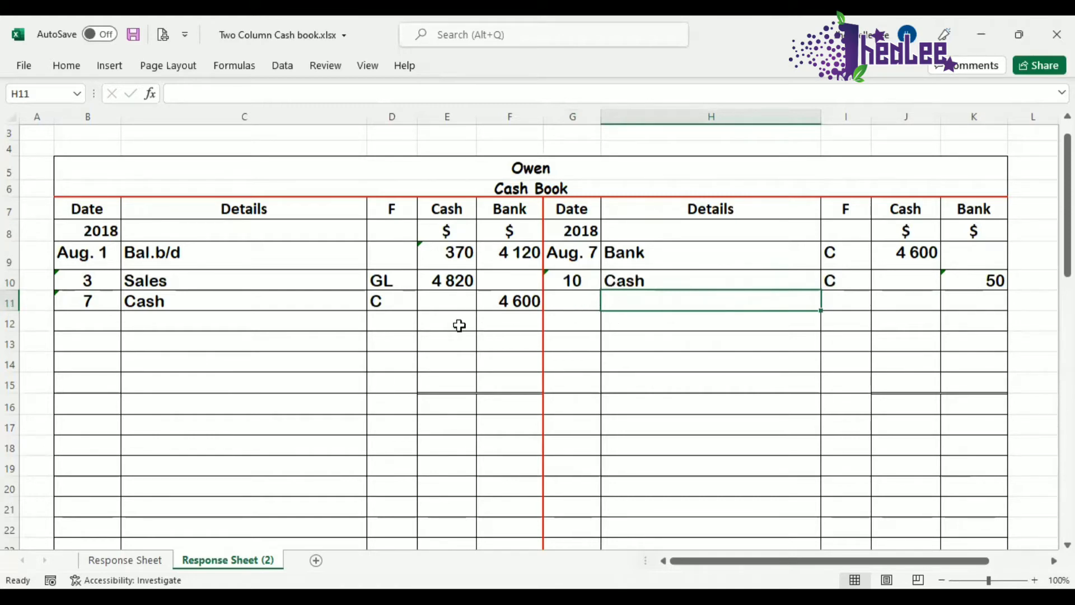
Step: Fill receipts row 12: date 10, details Bank, folio C, 50 in the Cash column
click(84, 325)
text(10)
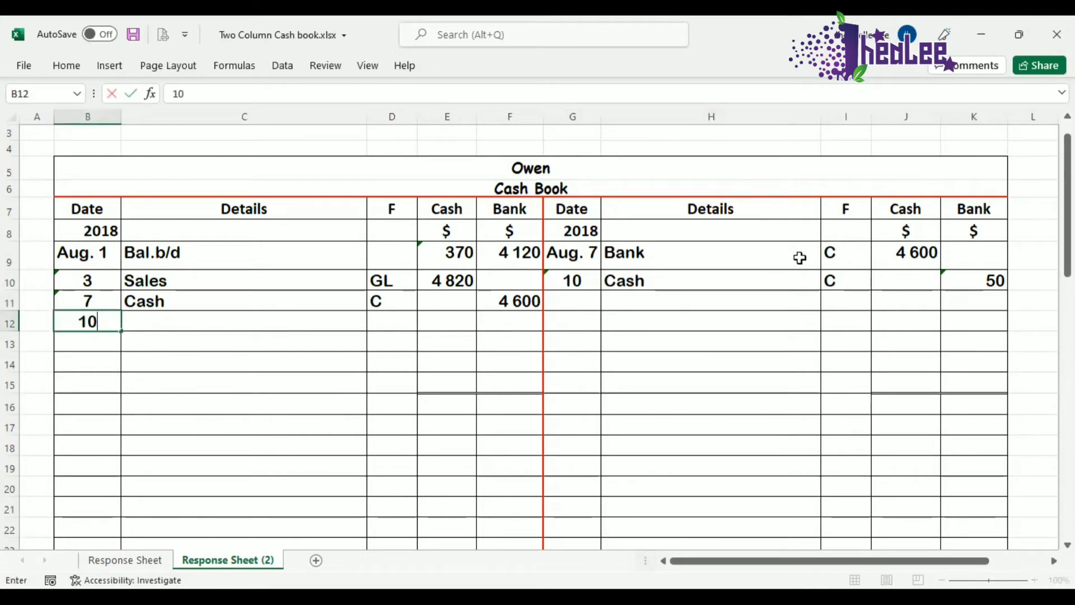
click(455, 323)
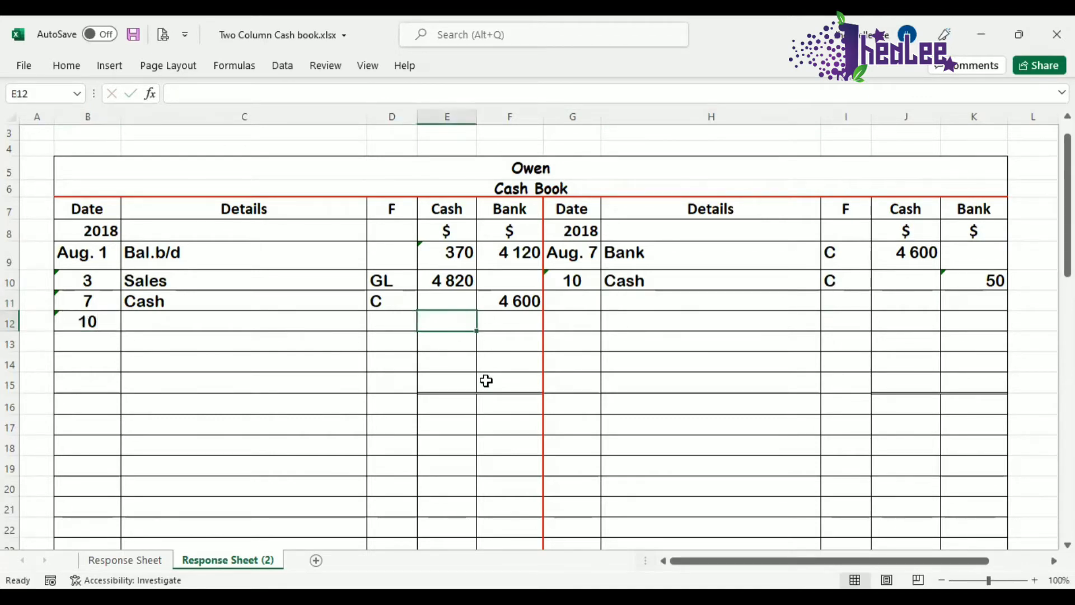
text(50)
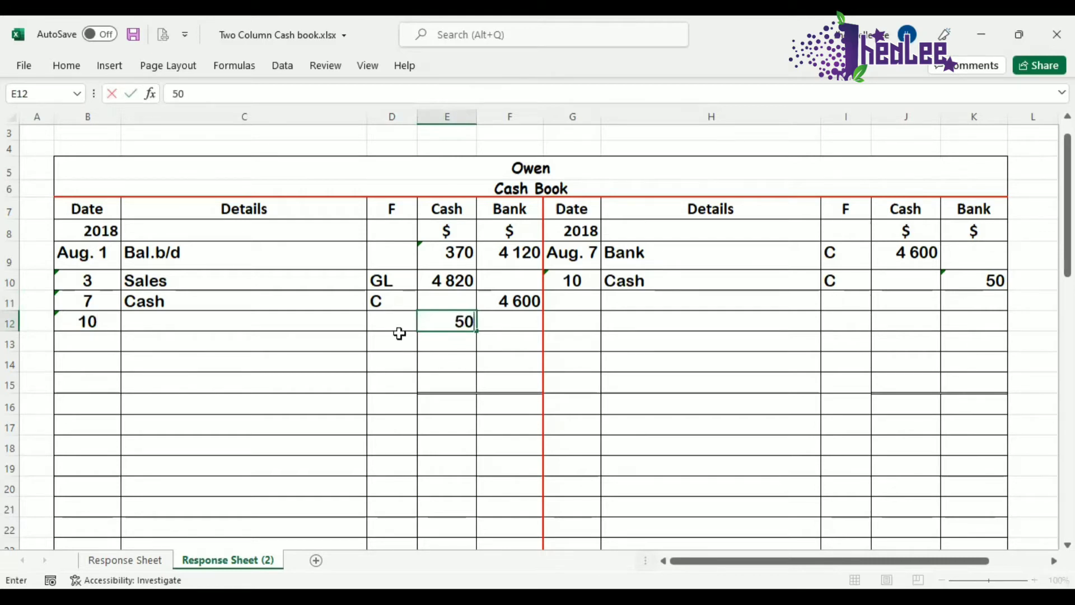
click(305, 316)
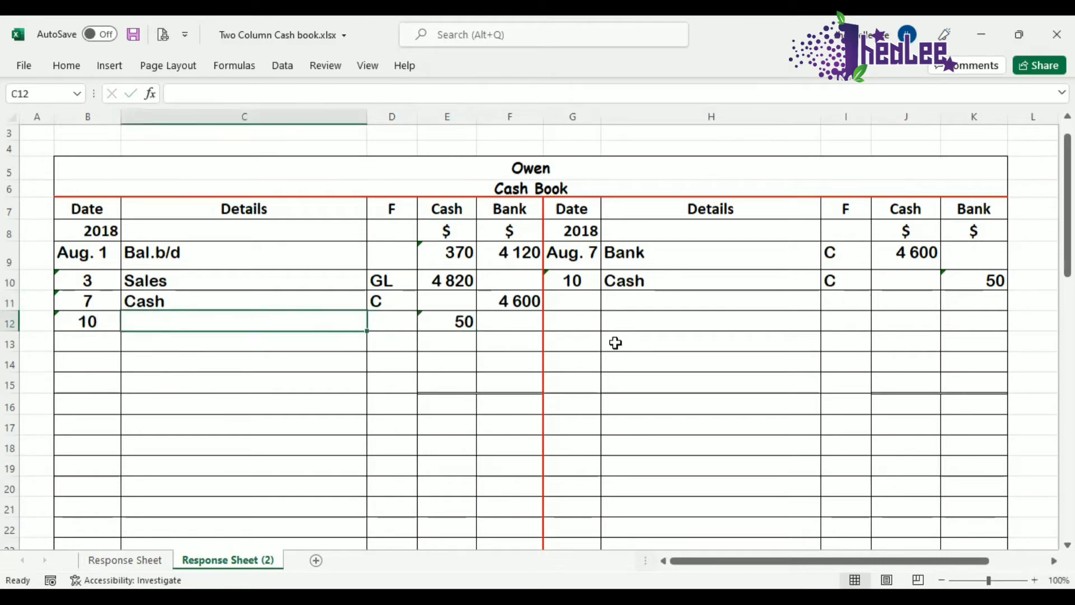
text(Bank)
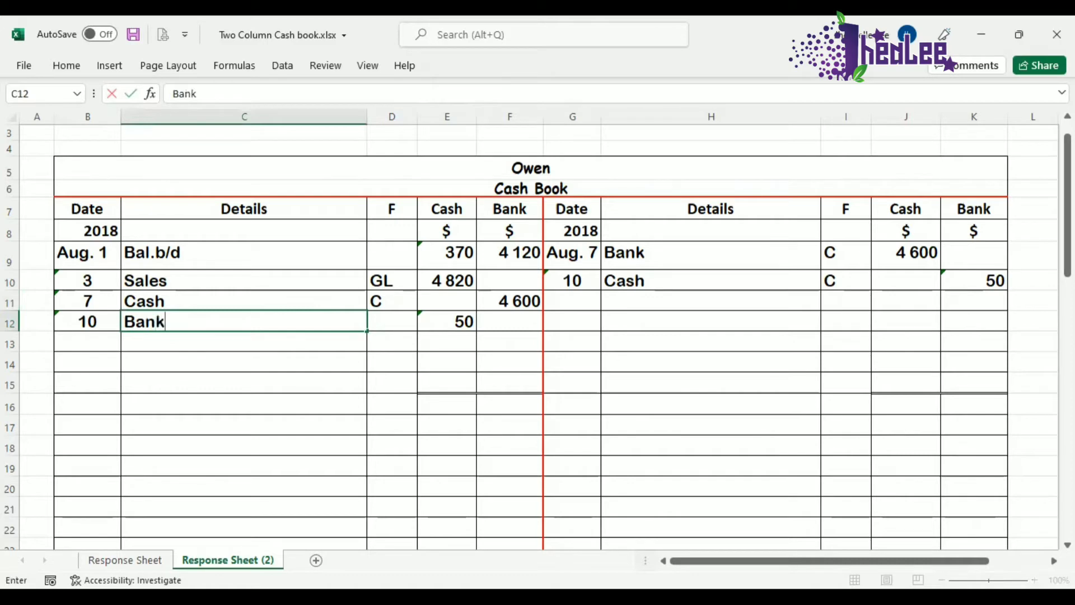
click(403, 322)
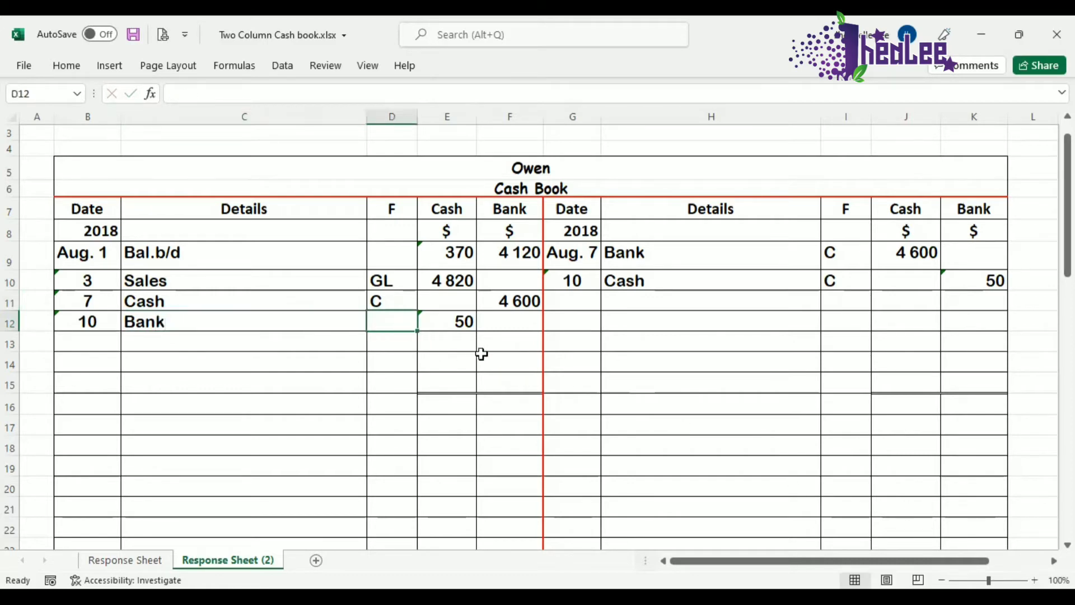
text(C)
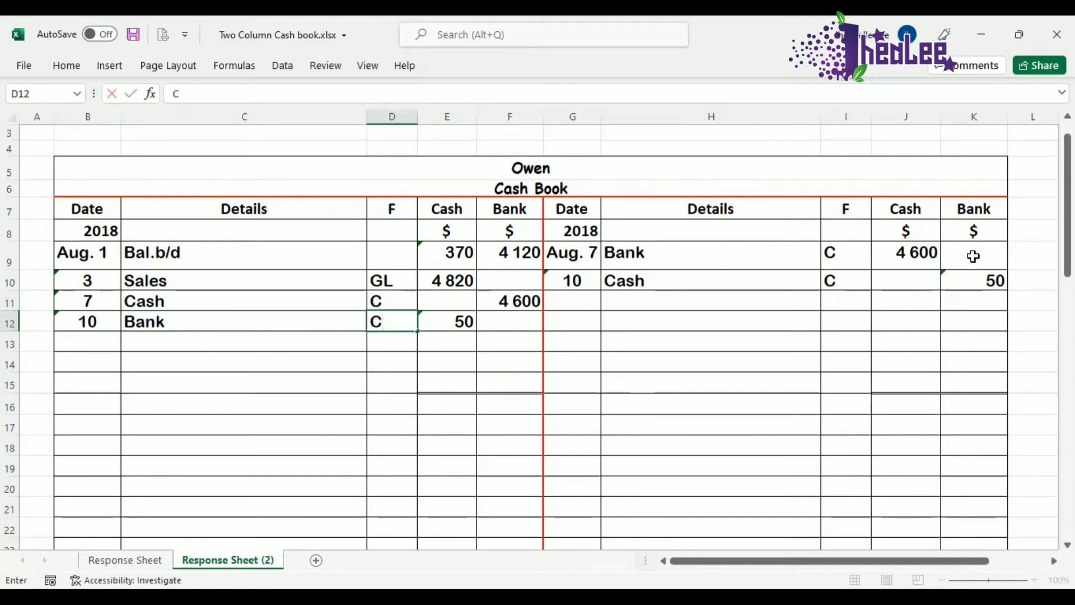
click(669, 343)
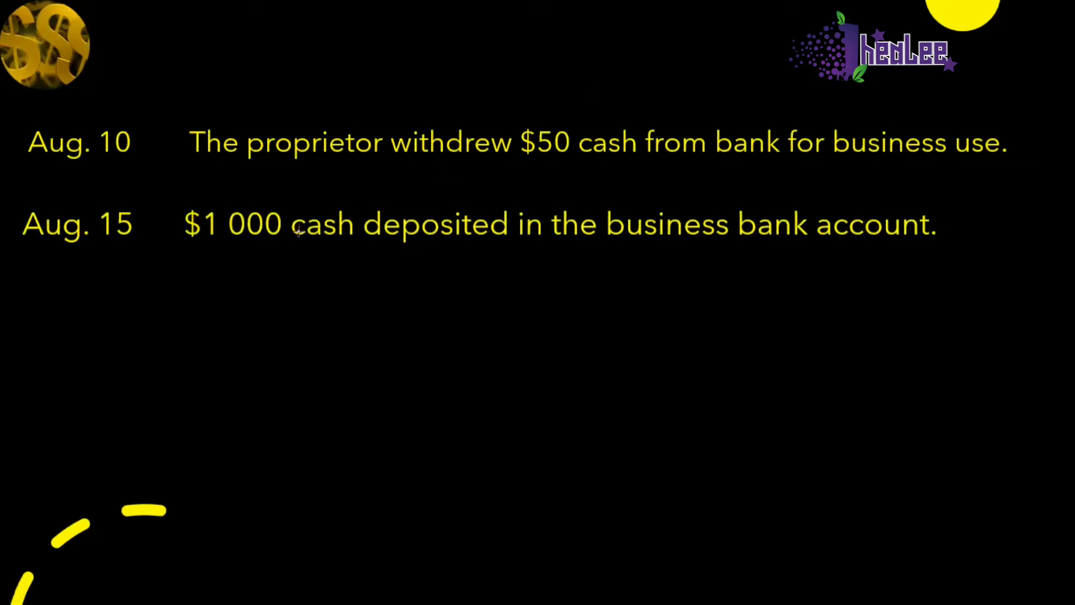
Step: Underline 'cash' and 'bank' in the Aug. 15 deposit line, then erase the pen marks
mouse_move(283, 241)
mouse_down()
mouse_move(355, 249)
mouse_move(359, 239)
mouse_up()
drag(732, 242, 815, 242)
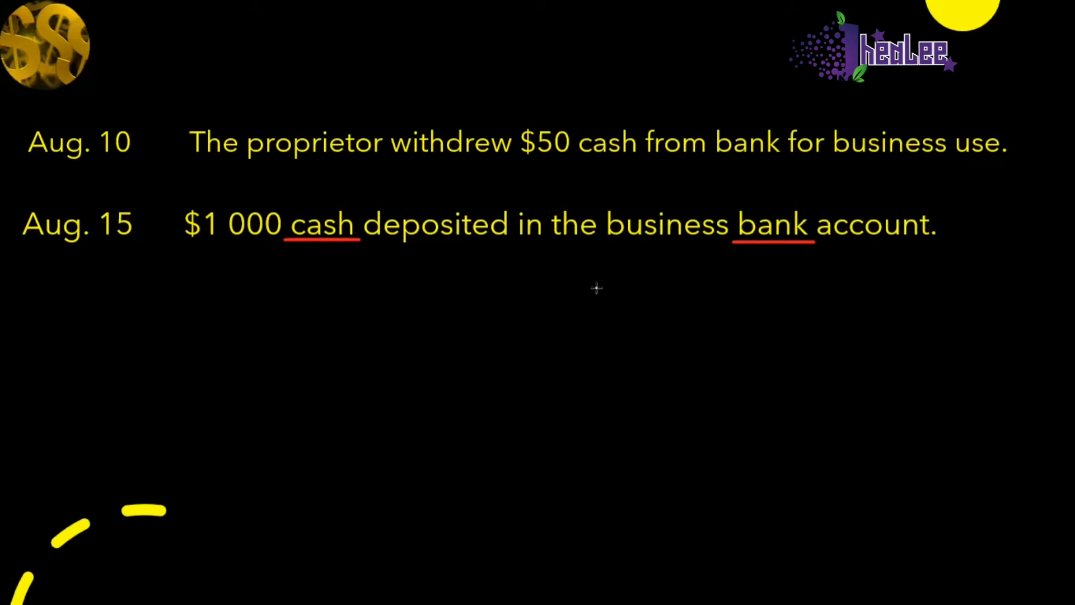
key(Escape)
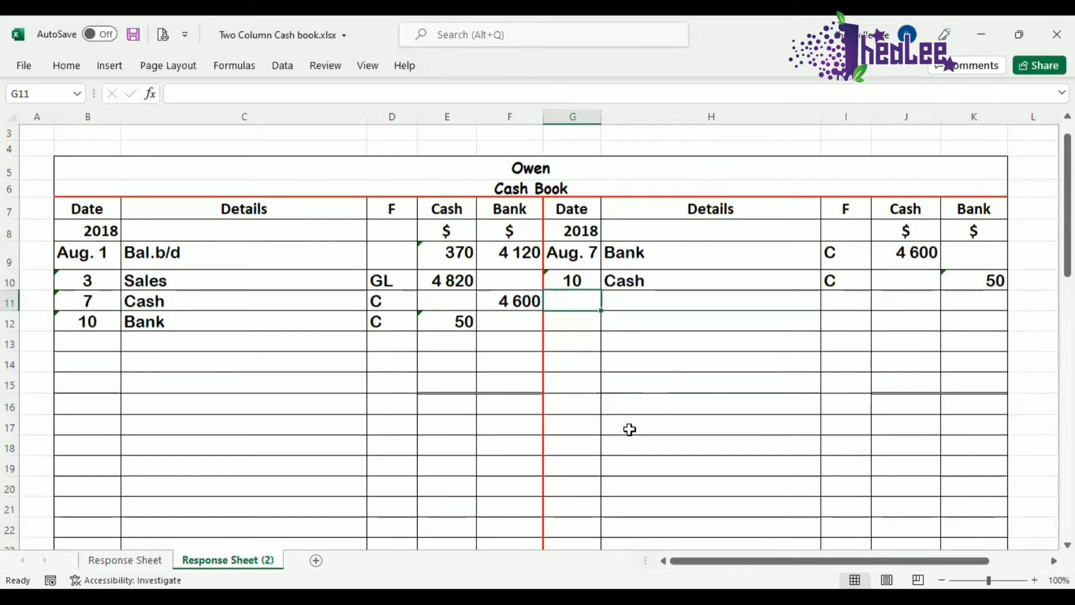
Step: Fill payments row 11: date 15, details Bank, folio C, 1 000 in the Cash column
text(15)
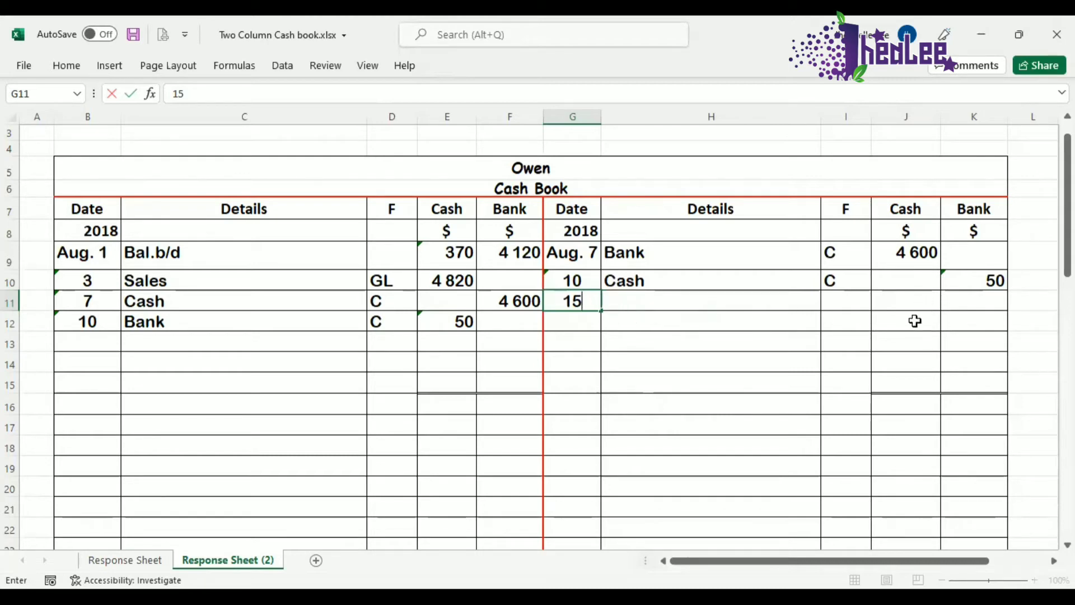
click(923, 302)
text(1)
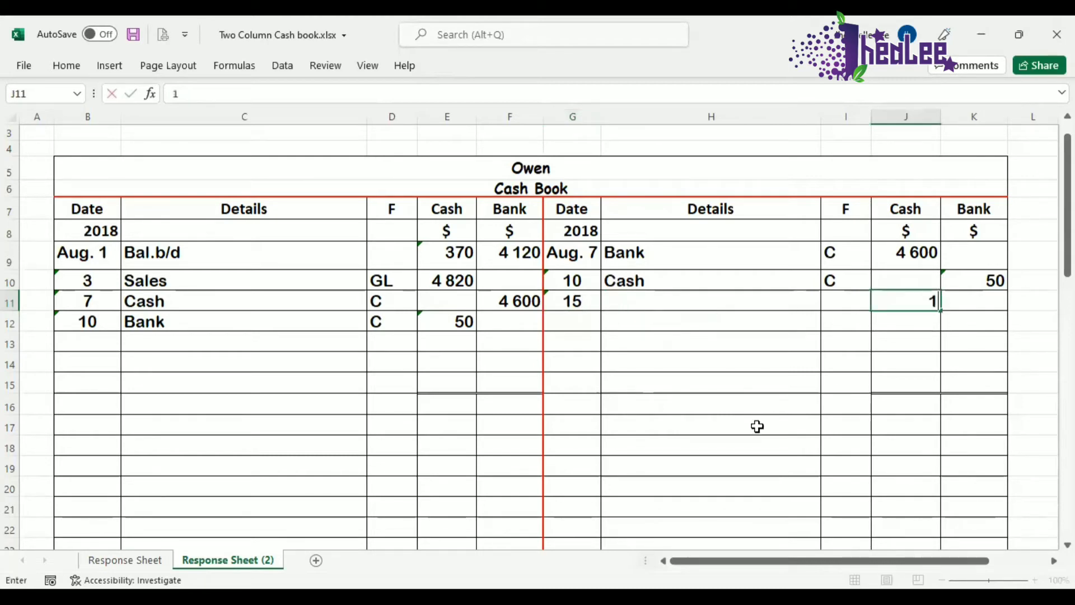
text( 000)
click(715, 302)
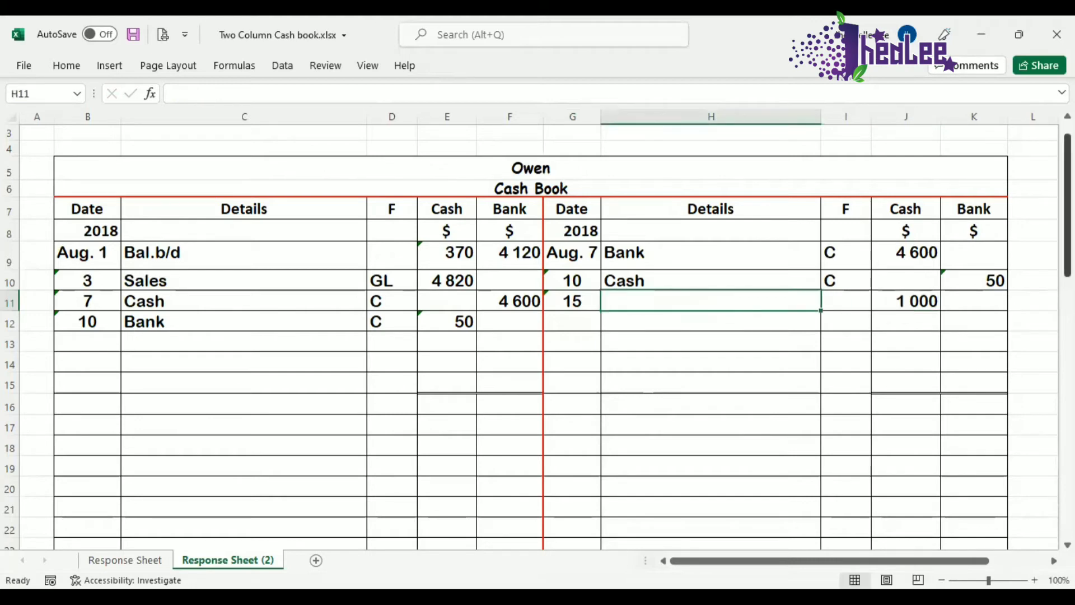
text(Bank)
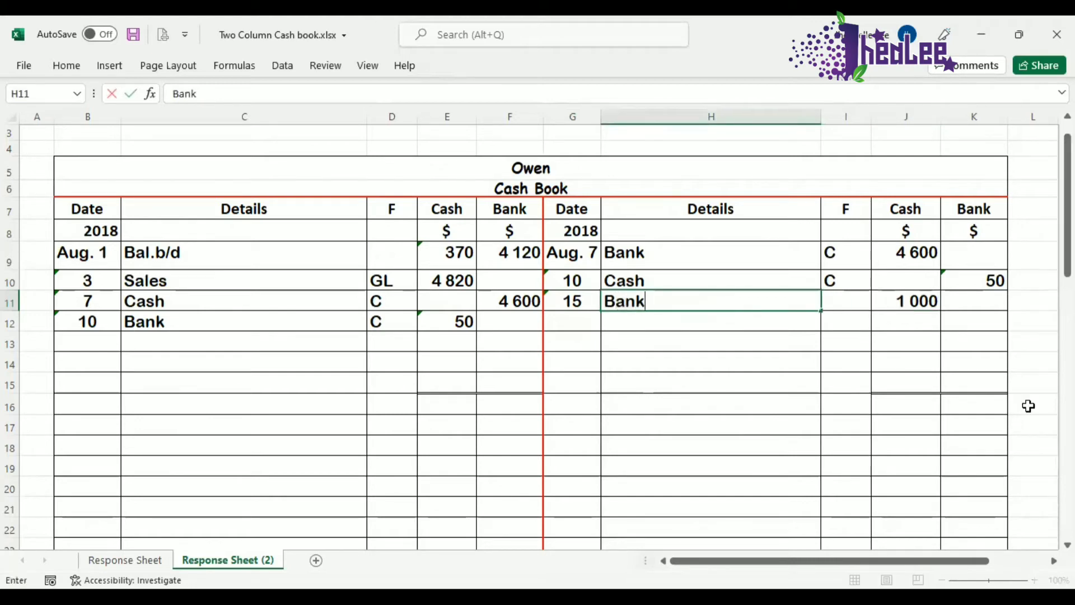
click(842, 296)
text(C)
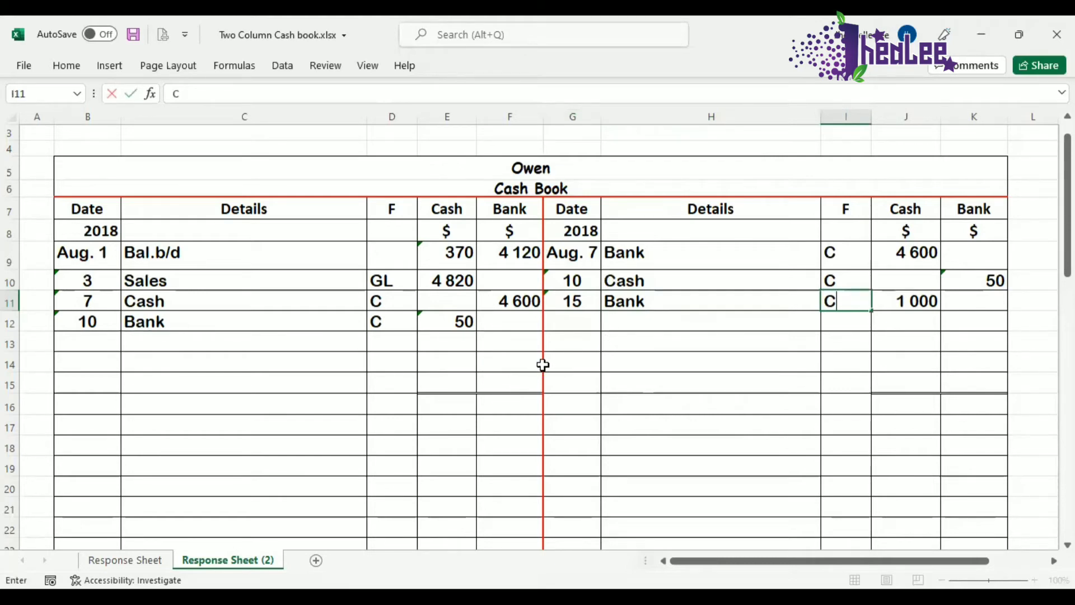
click(110, 346)
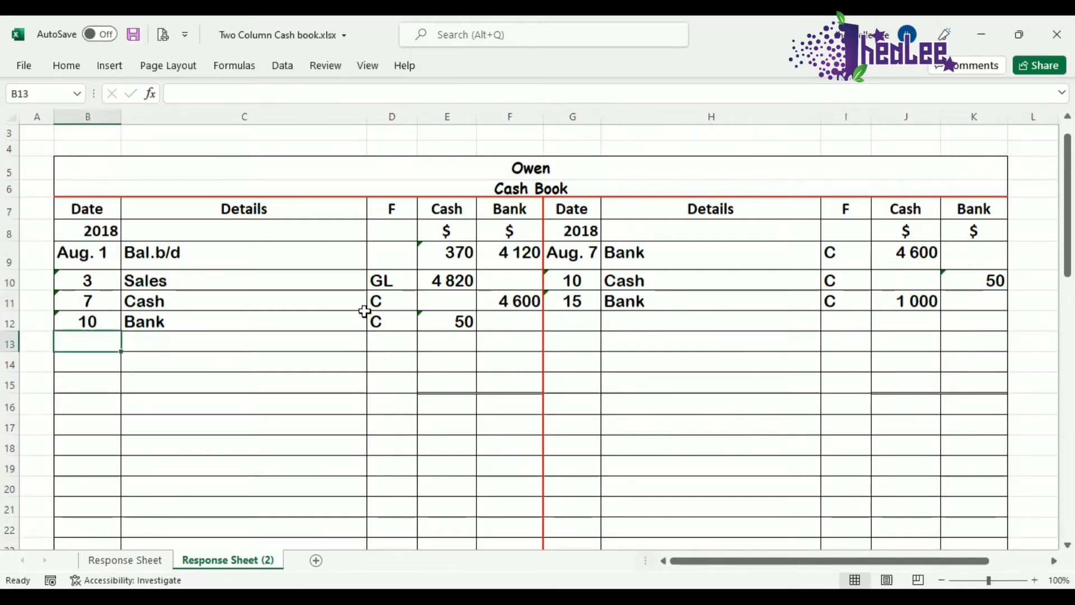
Step: Fill receipts row 13 with date 15, 1 000 under Bank and details Cash
text(1)
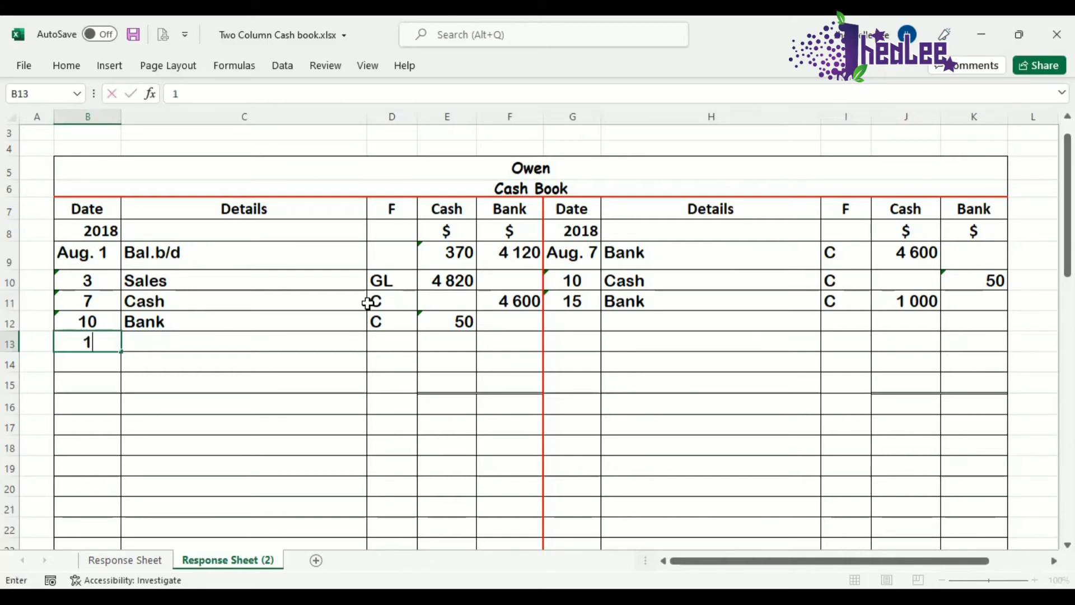
text(5)
click(496, 345)
text(1 0)
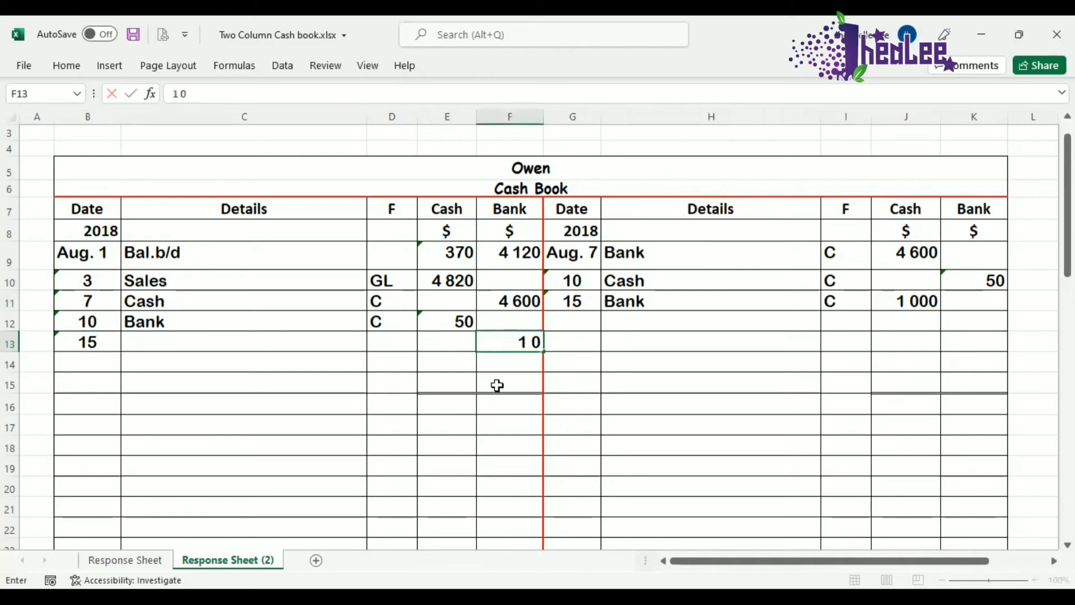
text(00)
click(355, 339)
text(Cas)
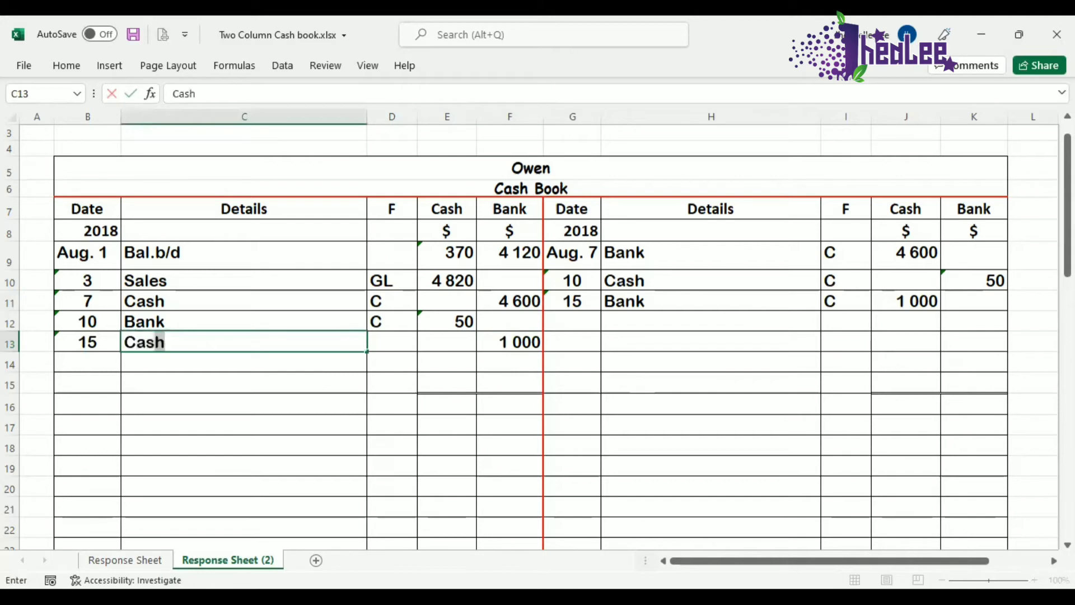
text(h)
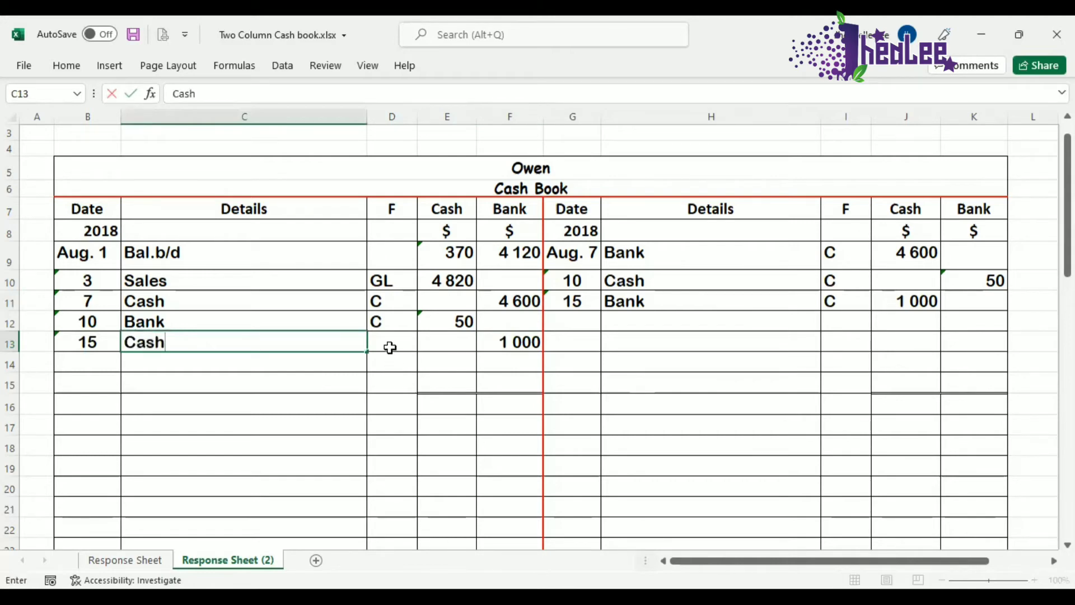